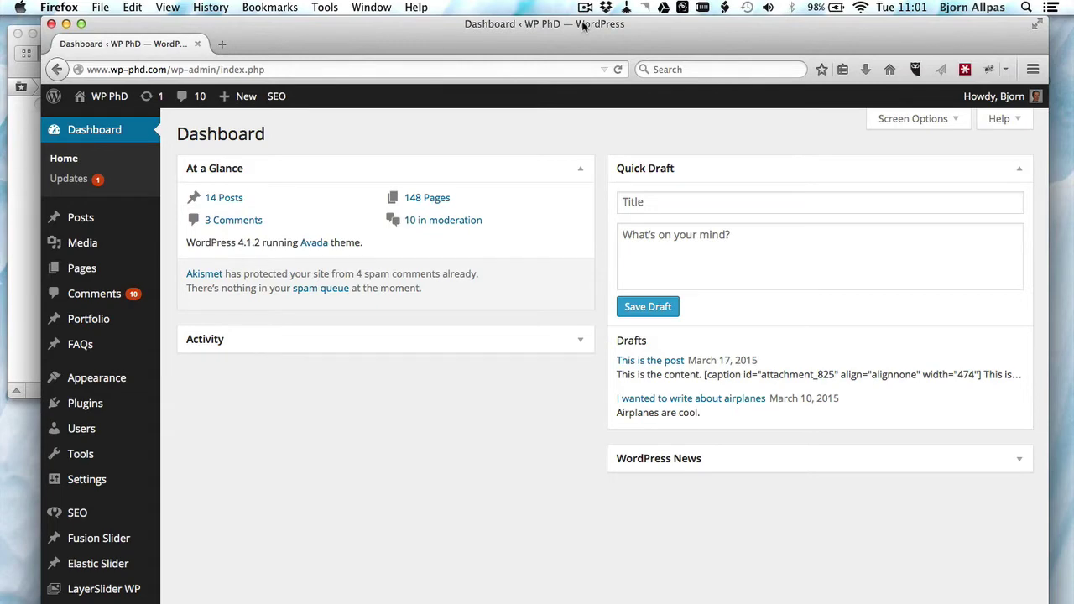
On the WordPress login page, try logging in with the username and a wrong password.
key("super+Tab")
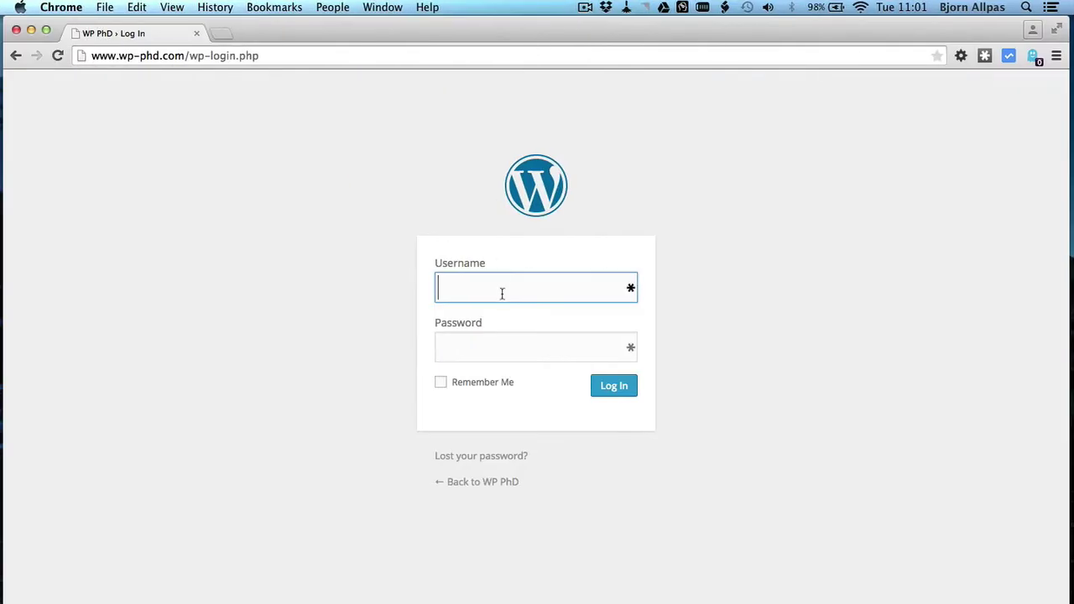
type("Bjorn")
key("Tab")
type("•••••")
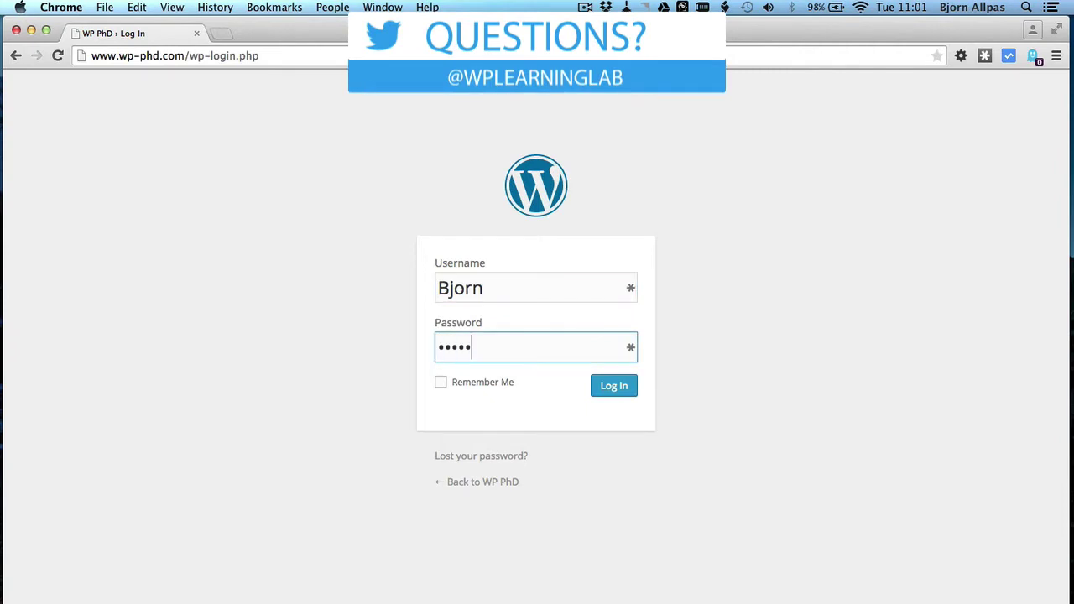
type("•••")
left_click(611, 394)
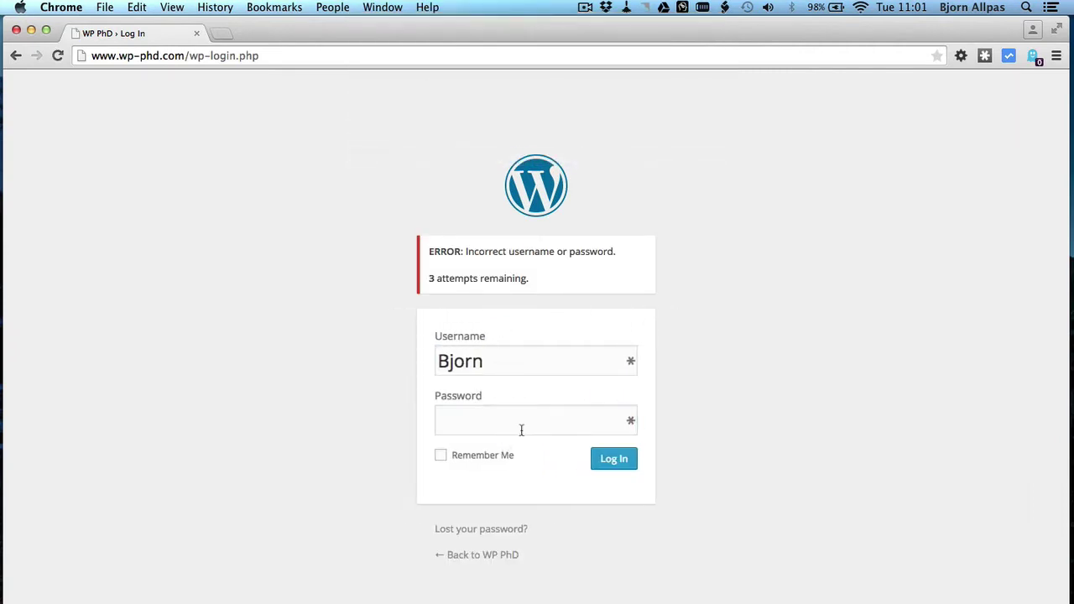
Submit three more wrong passwords until the 20-minute lockout for too many failed attempts appears.
left_click(521, 429)
type("••••••")
left_click(621, 466)
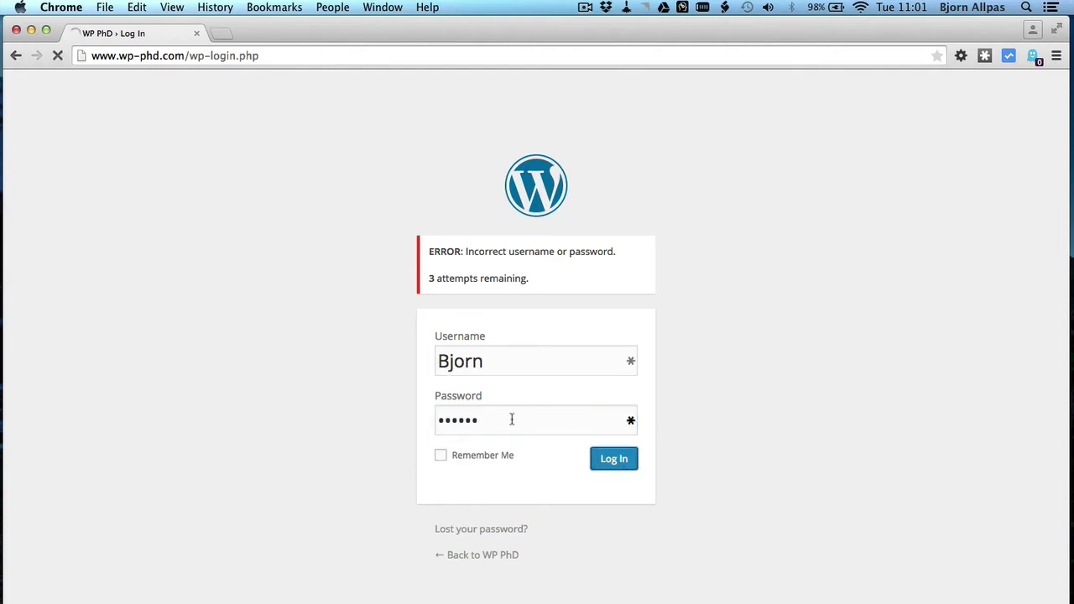
left_click(511, 420)
type("•••••")
left_click(609, 457)
left_click(482, 428)
type("•••")
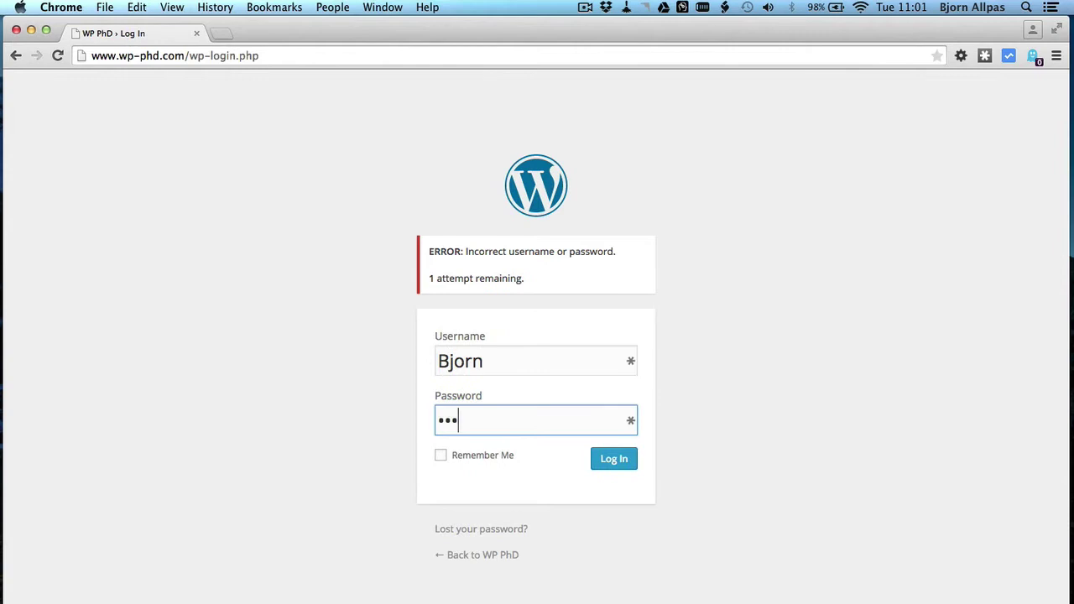
type("•••")
left_click(595, 462)
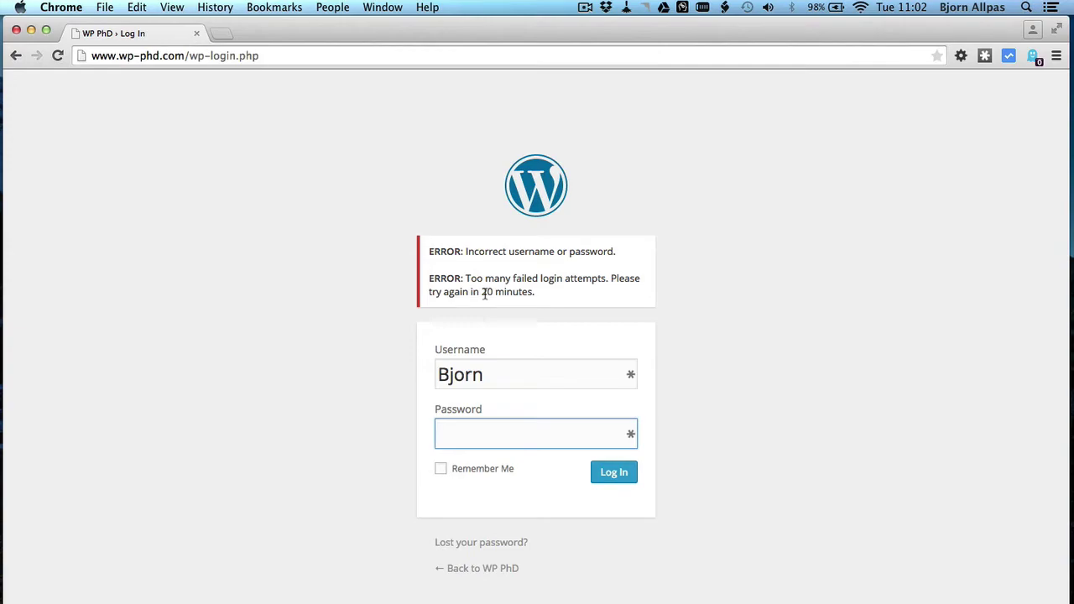
Switch to Transmit, connected to HostGator with the public_html/wp-phd folder showing.
key("super+Tab")
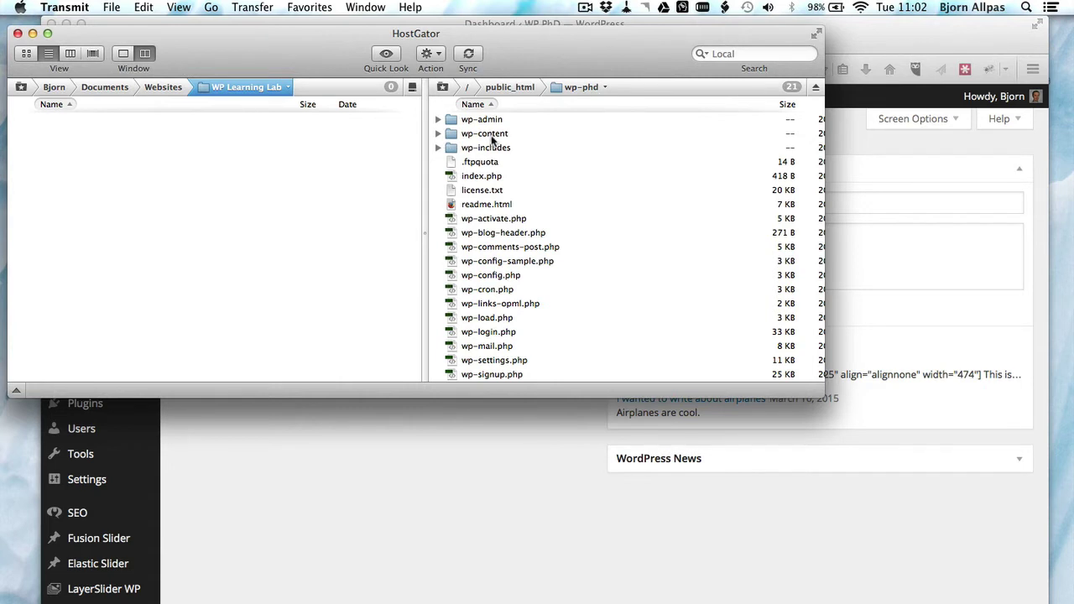
In wp-content/plugins, rename the limit-login-attempts folder to limit-login-attempts-.
double_click(455, 140)
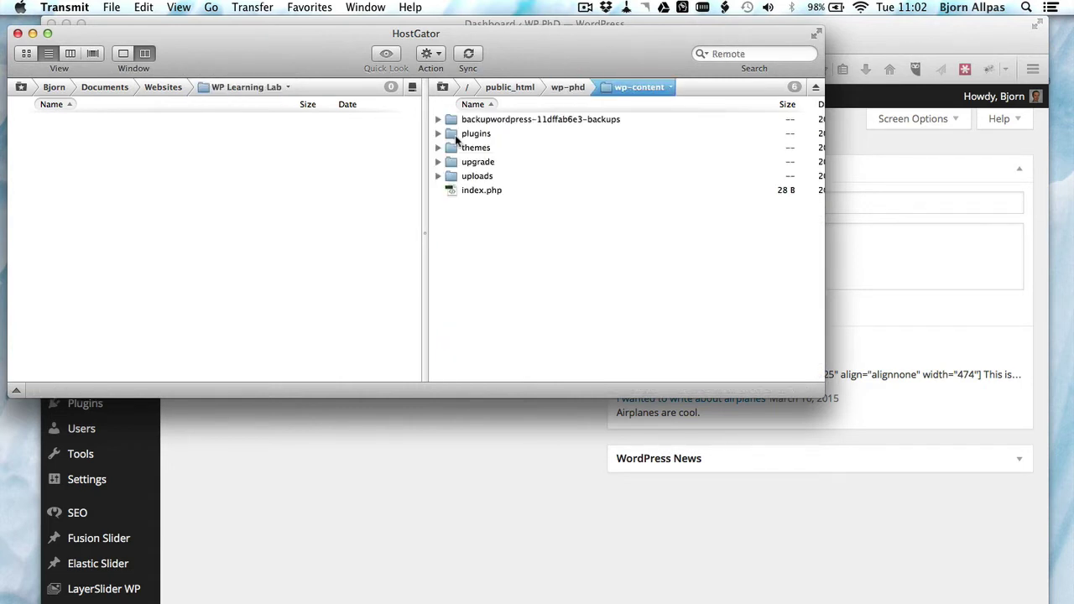
double_click(450, 135)
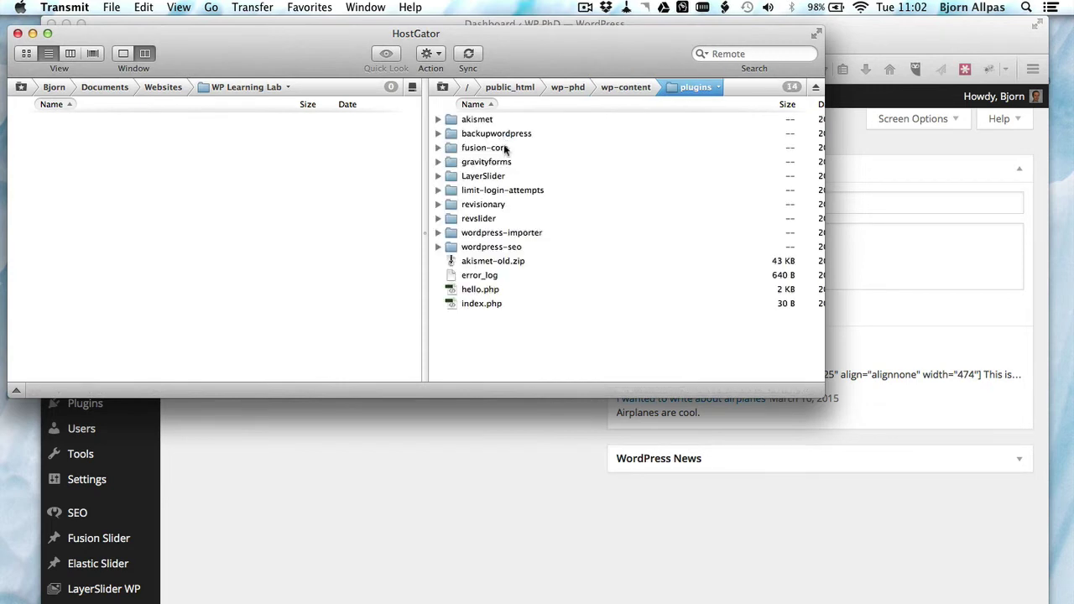
left_click(507, 192)
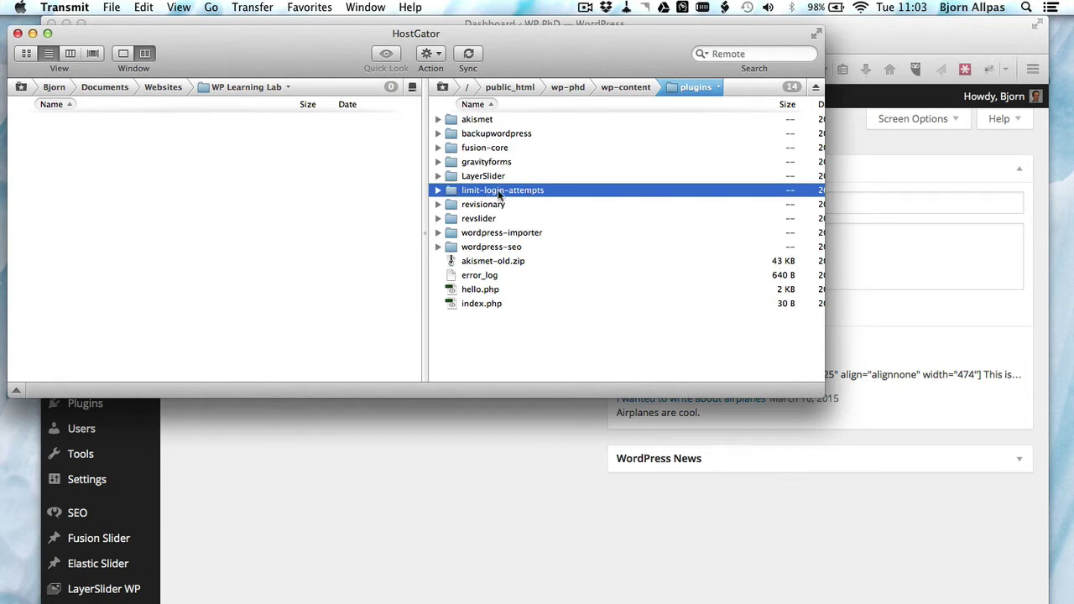
left_click(499, 192)
key("Right")
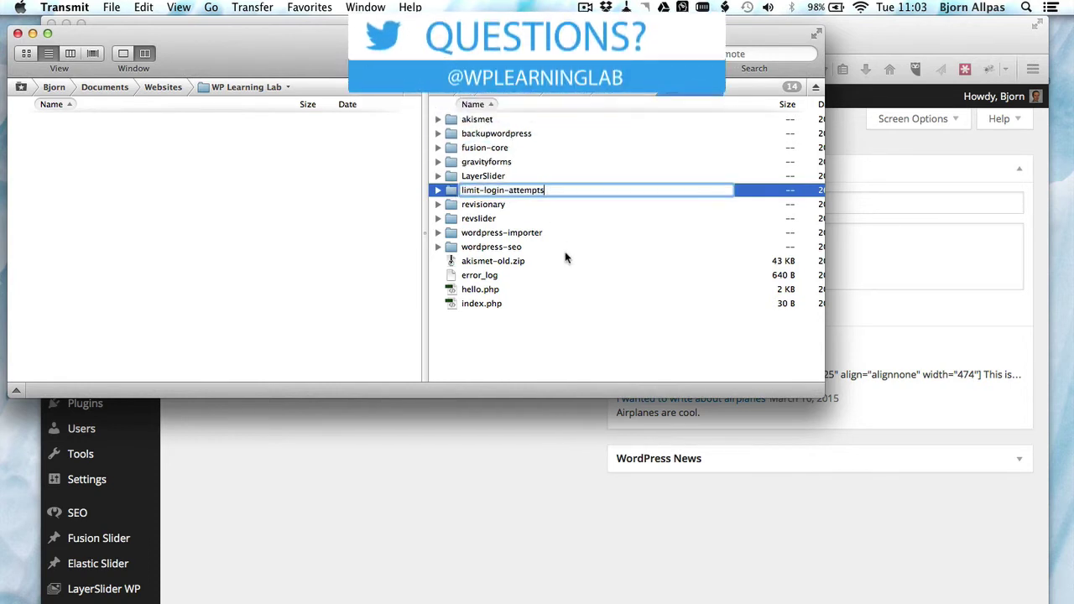
type("-")
left_click(575, 289)
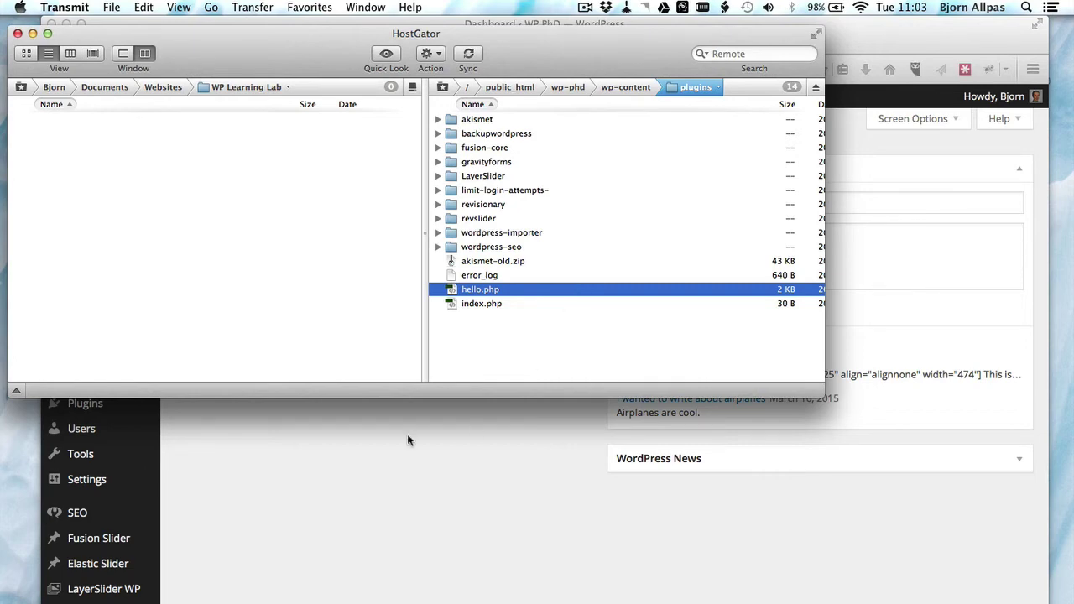
Back in Chrome, reload the WordPress login page to clear the lockout message.
key("super+Tab")
left_click(270, 336)
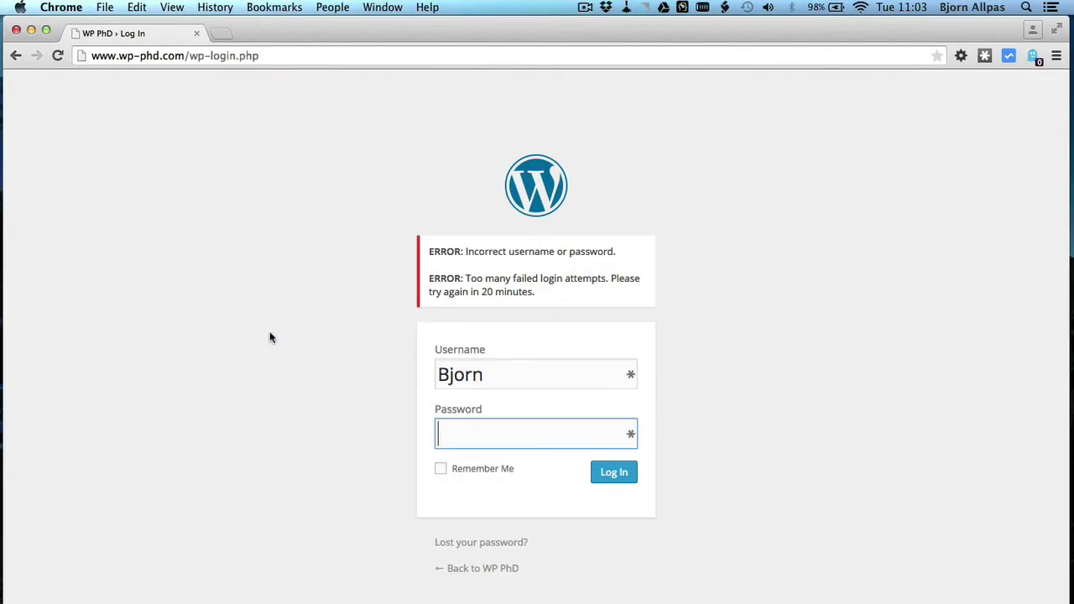
left_click(321, 57)
key("Return")
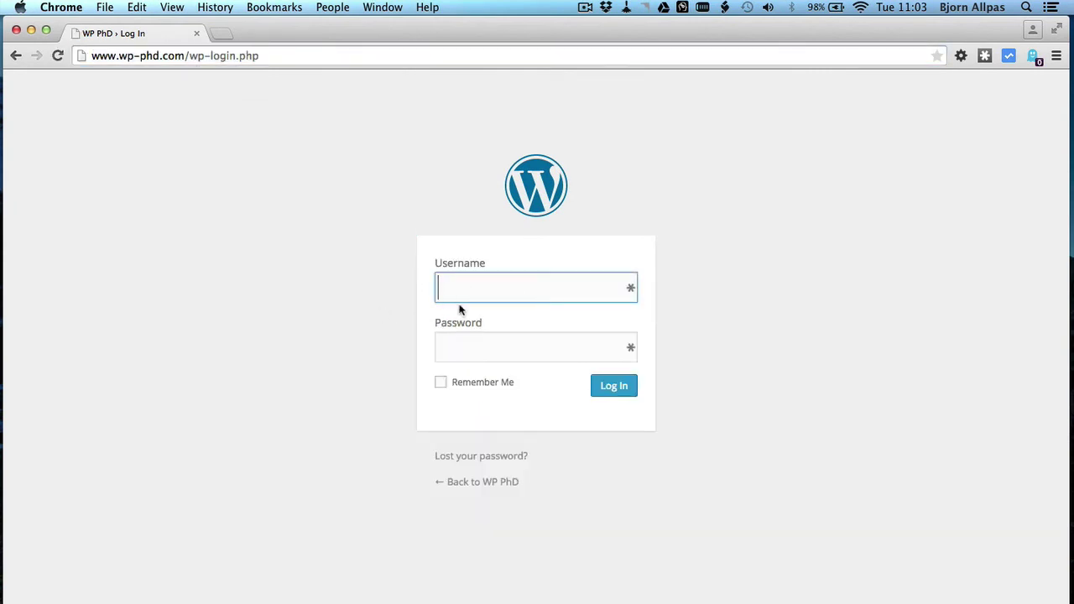
Log in again with the username and password.
type("Bjorn")
key("Tab")
type("••••••••••")
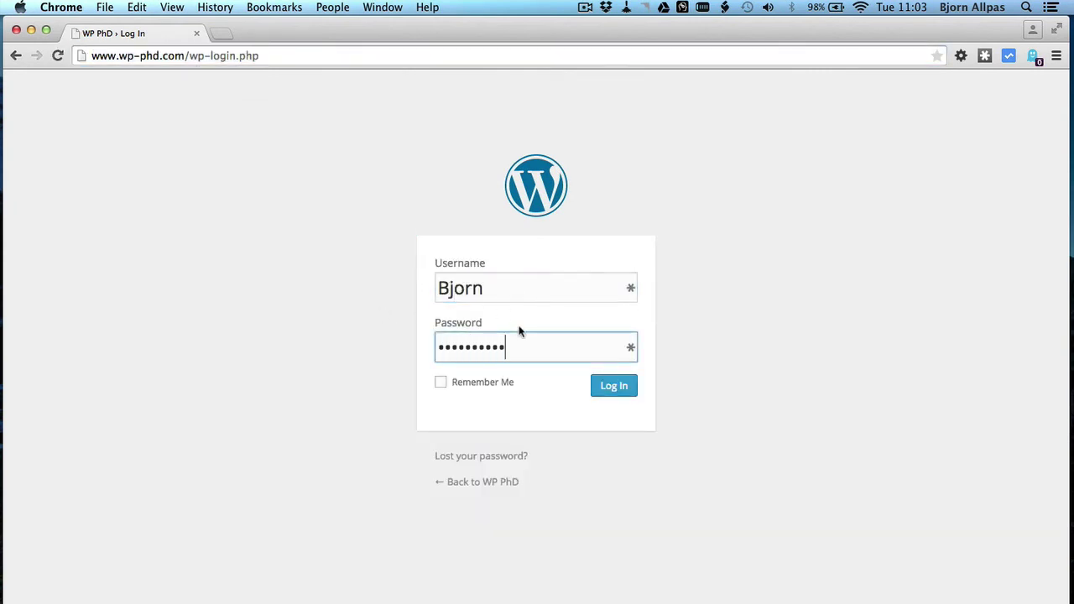
left_click(603, 392)
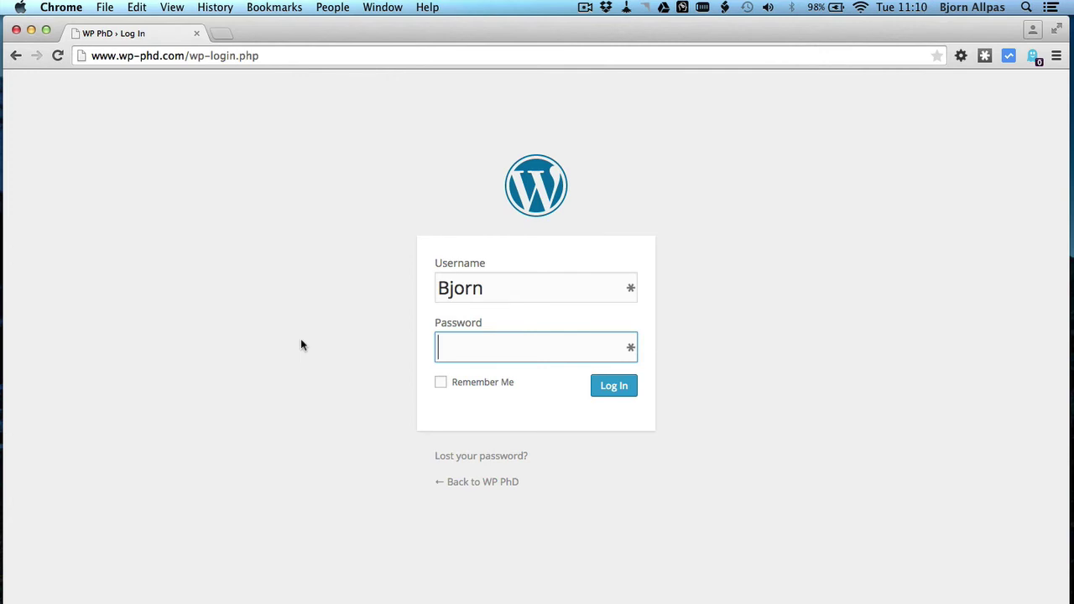
key("super+Tab")
key("super+Tab")
key("super+Tab")
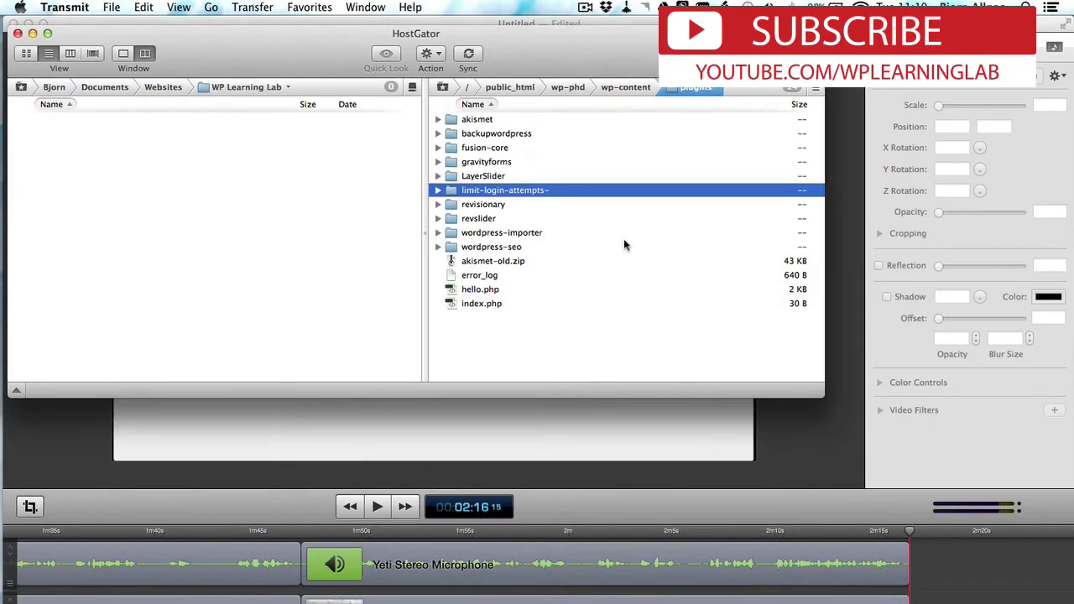